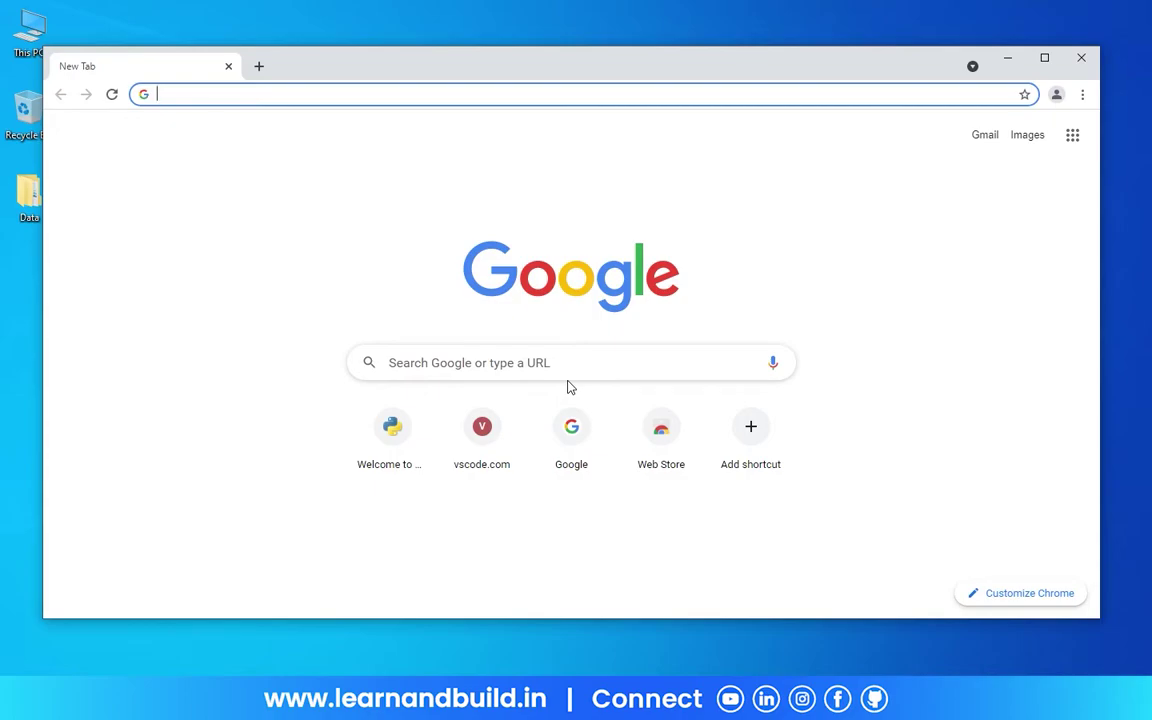
Go to python.org in a maximized browser window and open its Downloads page.
{"action": "type", "text": "p"}
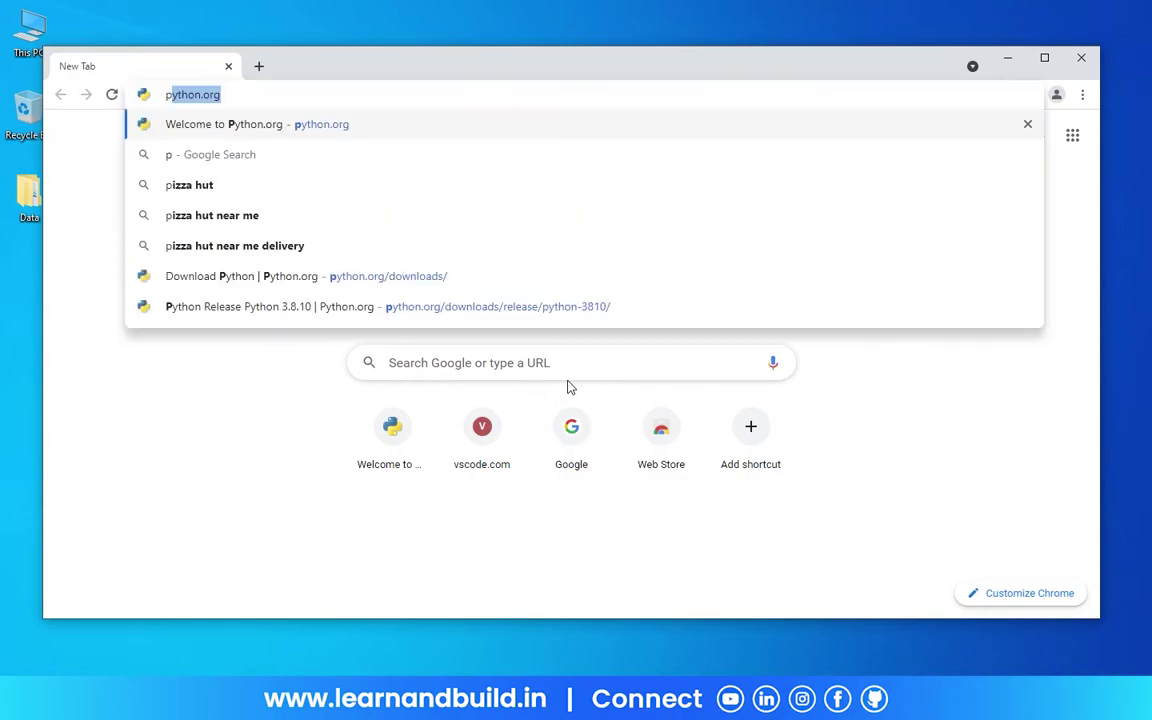
{"action": "type", "text": "ython.org"}
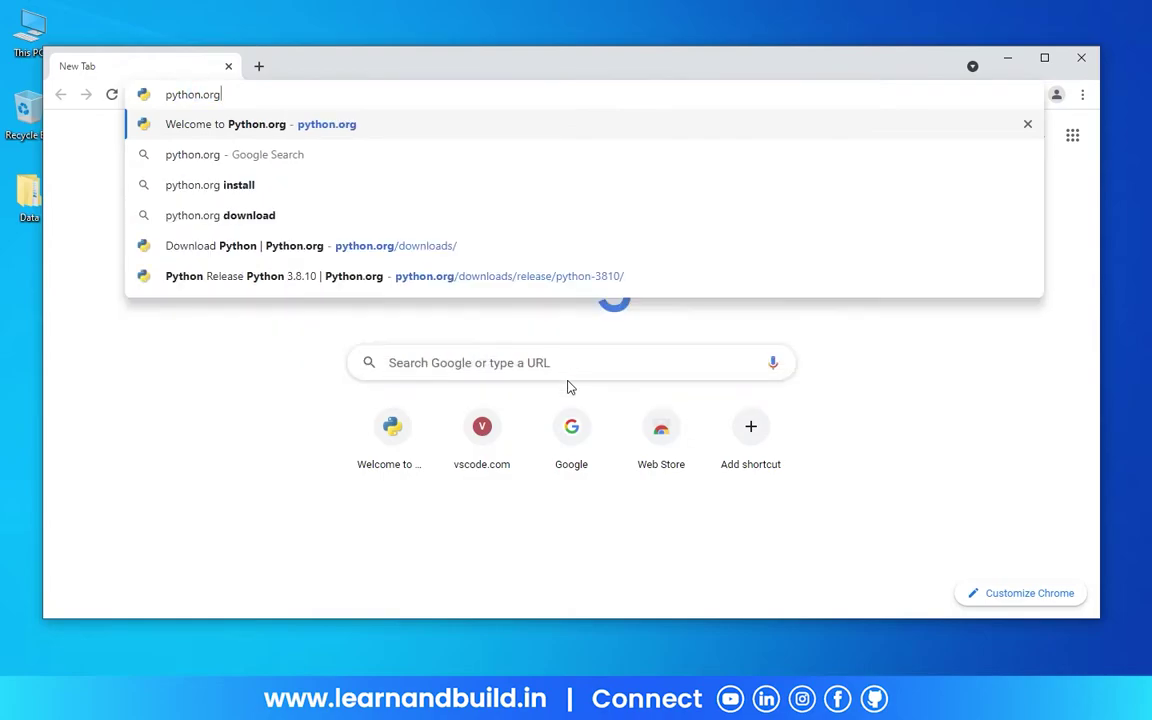
{"action": "key", "text": "Return"}
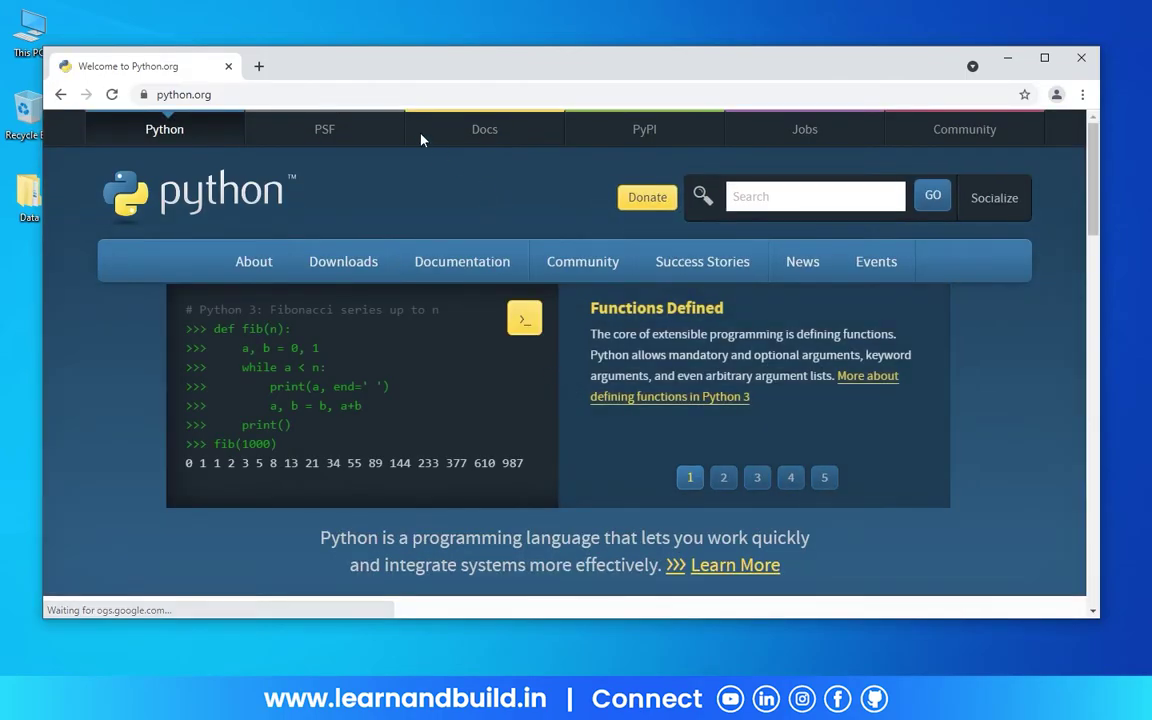
{"action": "key", "text": "super+Up"}
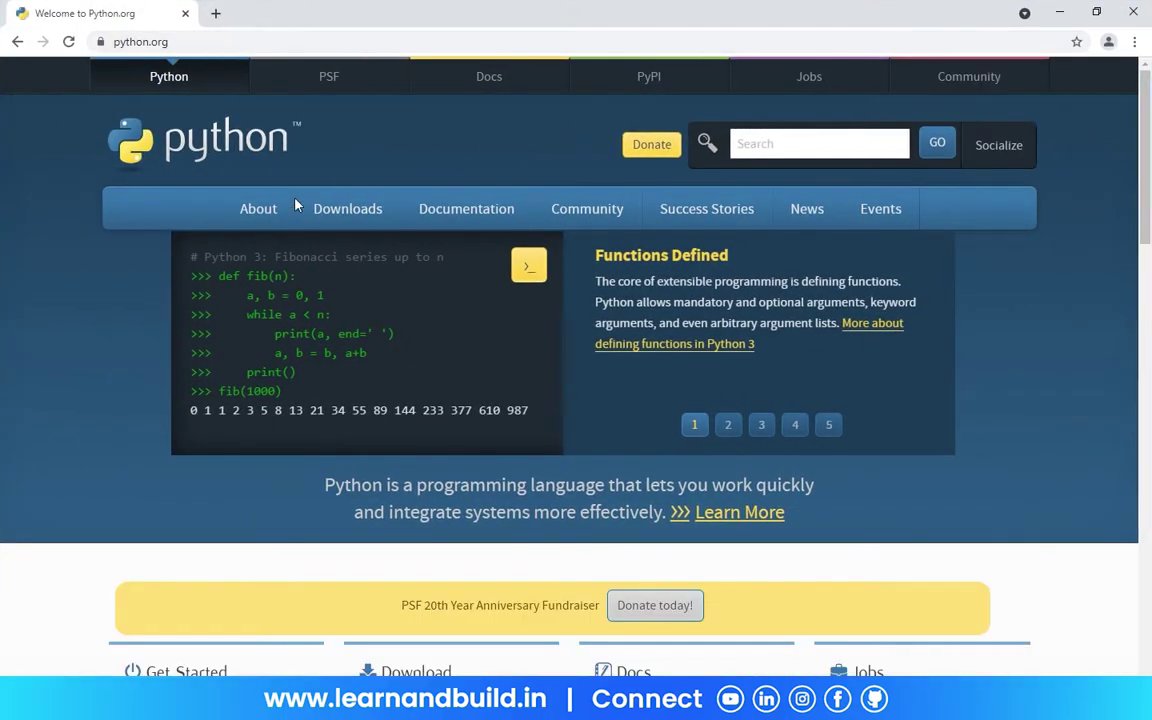
{"action": "mouse_move", "coordinate": [337, 208]}
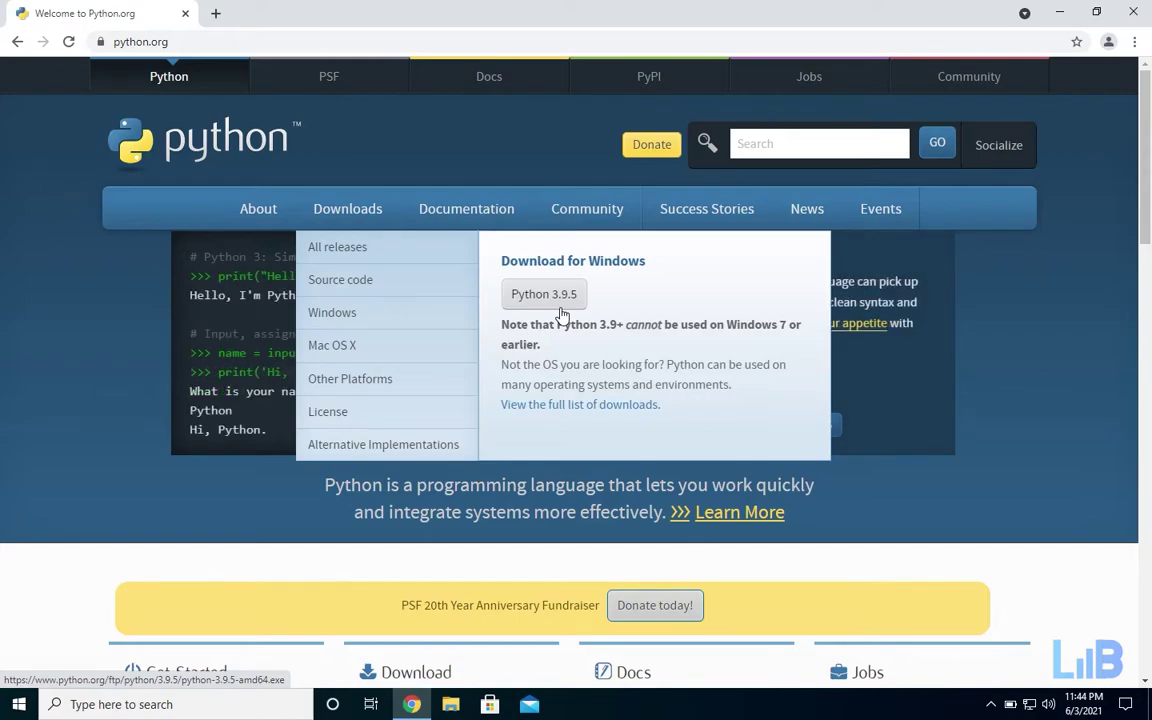
{"action": "left_click", "coordinate": [357, 219]}
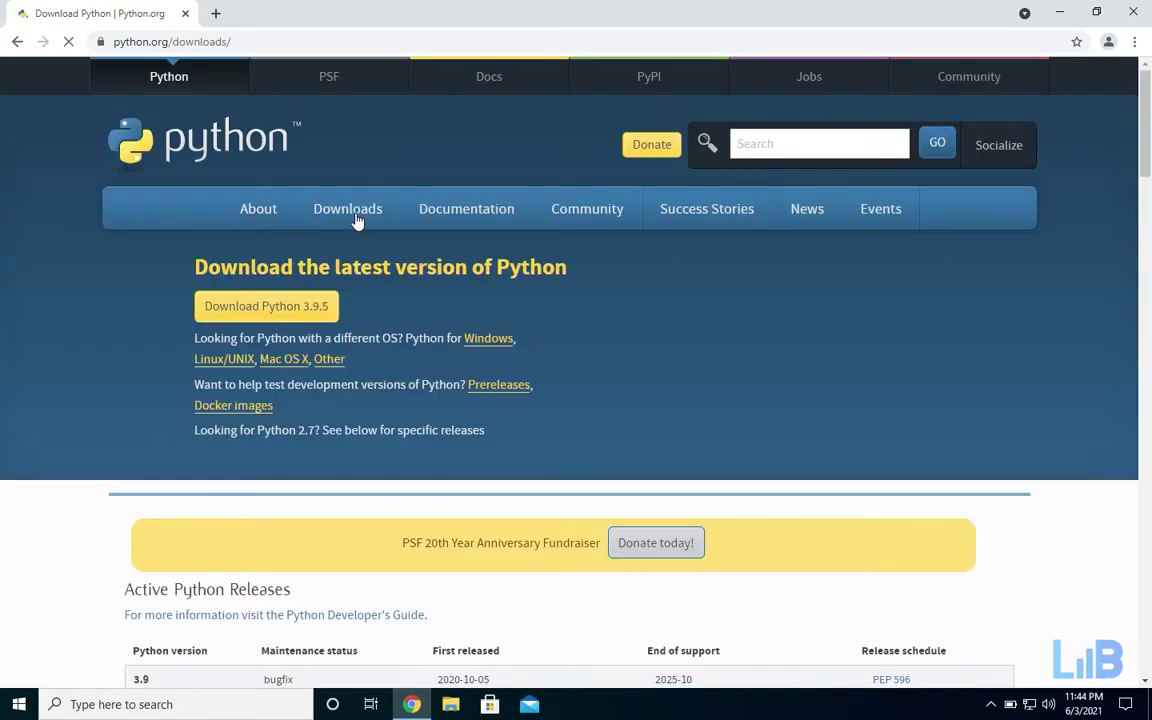
Look through the active and specific Python releases and open the release page for Python 3.8.10.
{"action": "scroll", "coordinate": [401, 447], "scroll_direction": "down", "scroll_amount": 2}
{"action": "scroll", "coordinate": [402, 449], "scroll_direction": "down", "scroll_amount": 1}
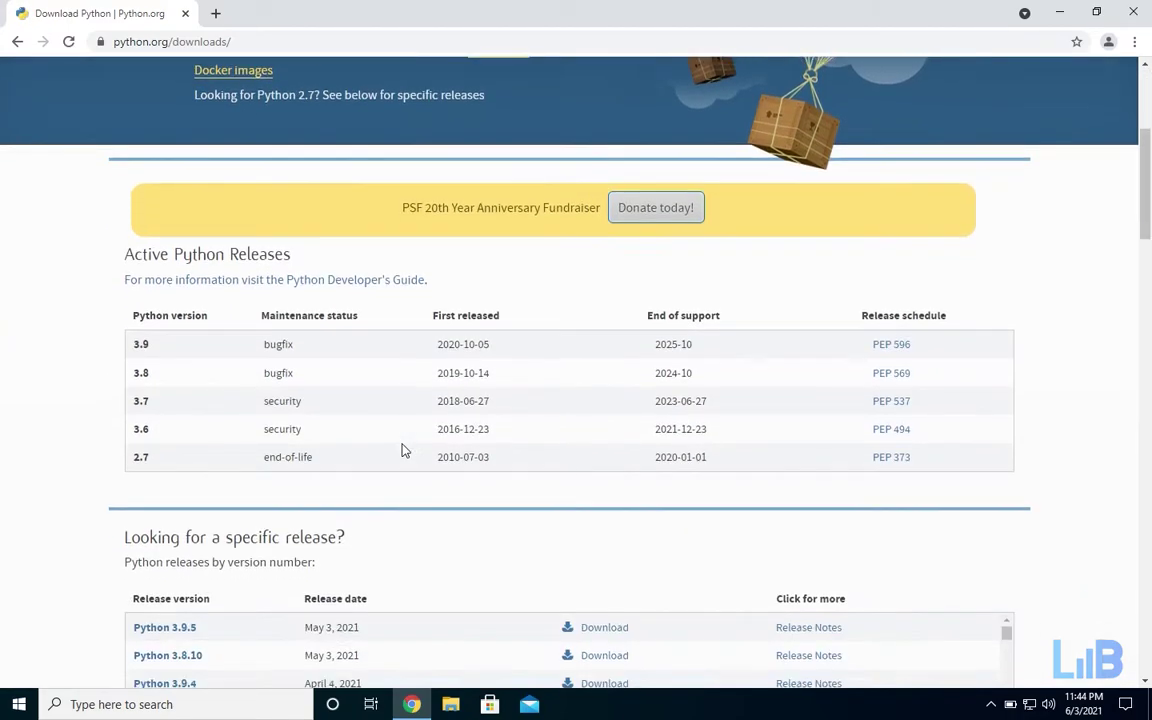
{"action": "scroll", "coordinate": [401, 450], "scroll_direction": "down", "scroll_amount": 1}
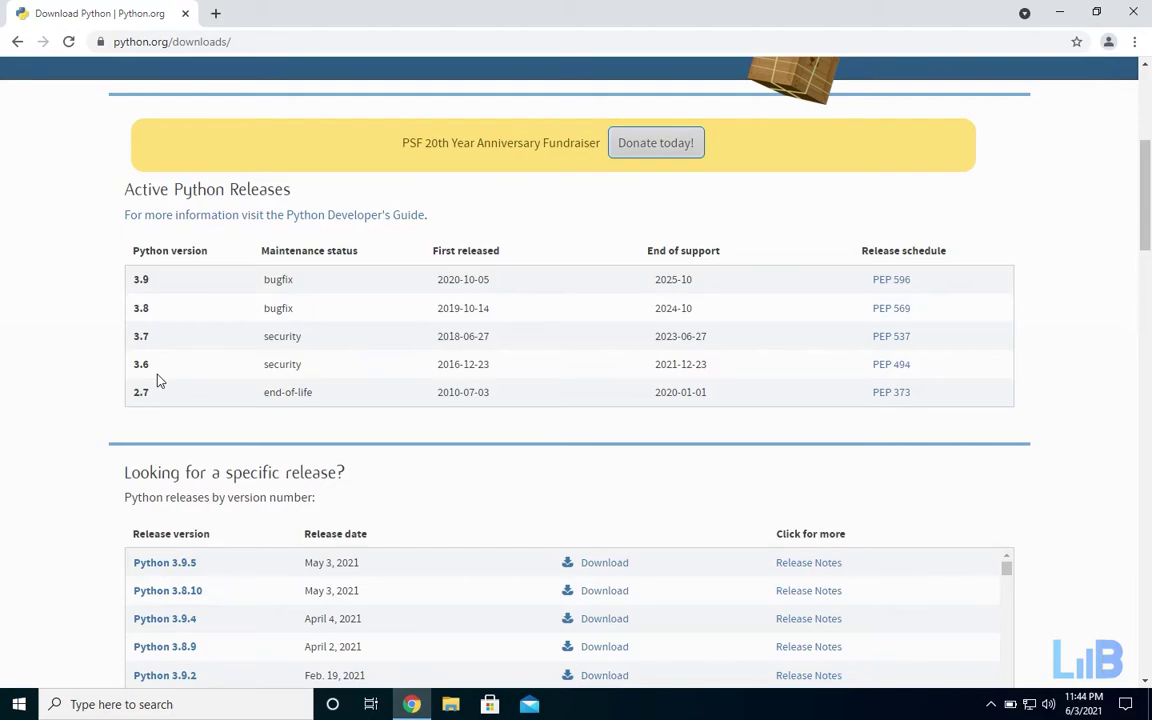
{"action": "scroll", "coordinate": [157, 380], "scroll_direction": "down", "scroll_amount": 3}
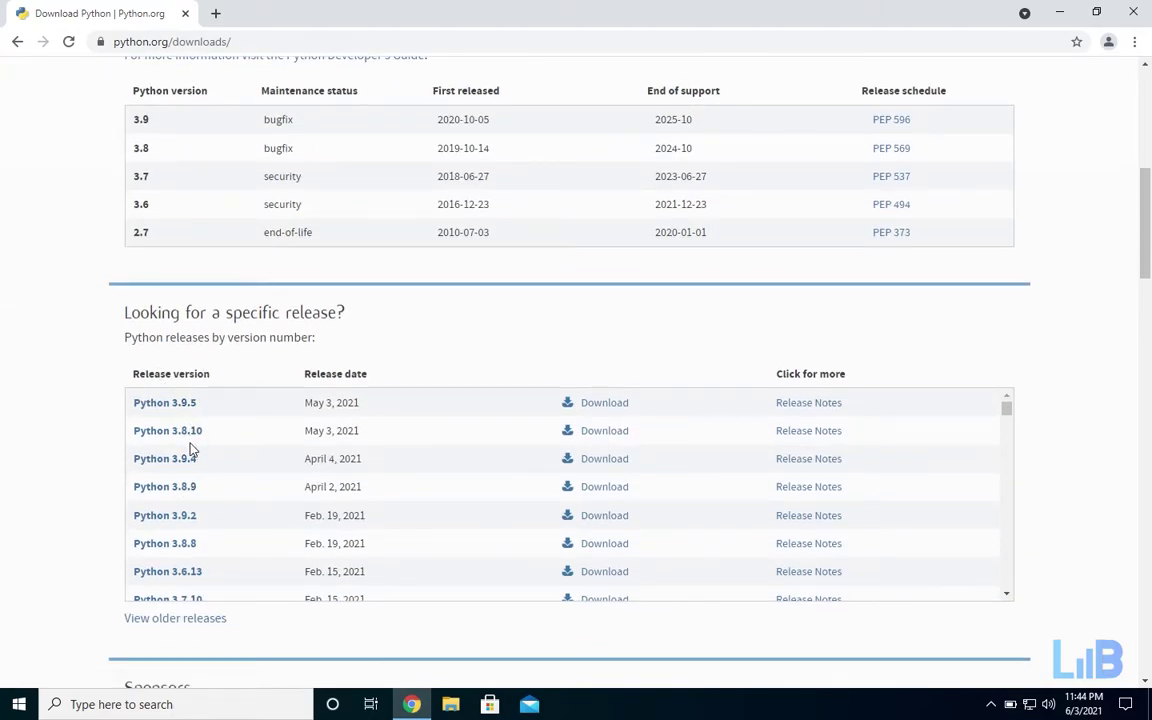
{"action": "scroll", "coordinate": [193, 451], "scroll_direction": "down", "scroll_amount": 1}
{"action": "scroll", "coordinate": [193, 451], "scroll_direction": "down", "scroll_amount": 1}
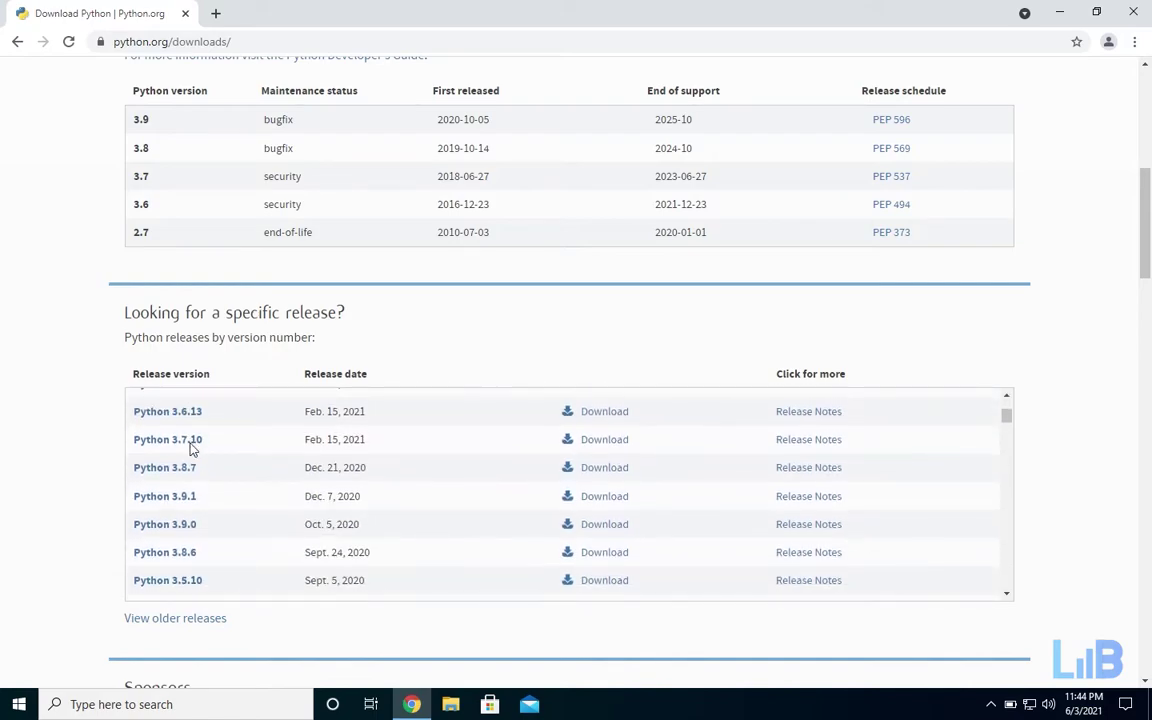
{"action": "scroll", "coordinate": [193, 451], "scroll_direction": "down", "scroll_amount": 1}
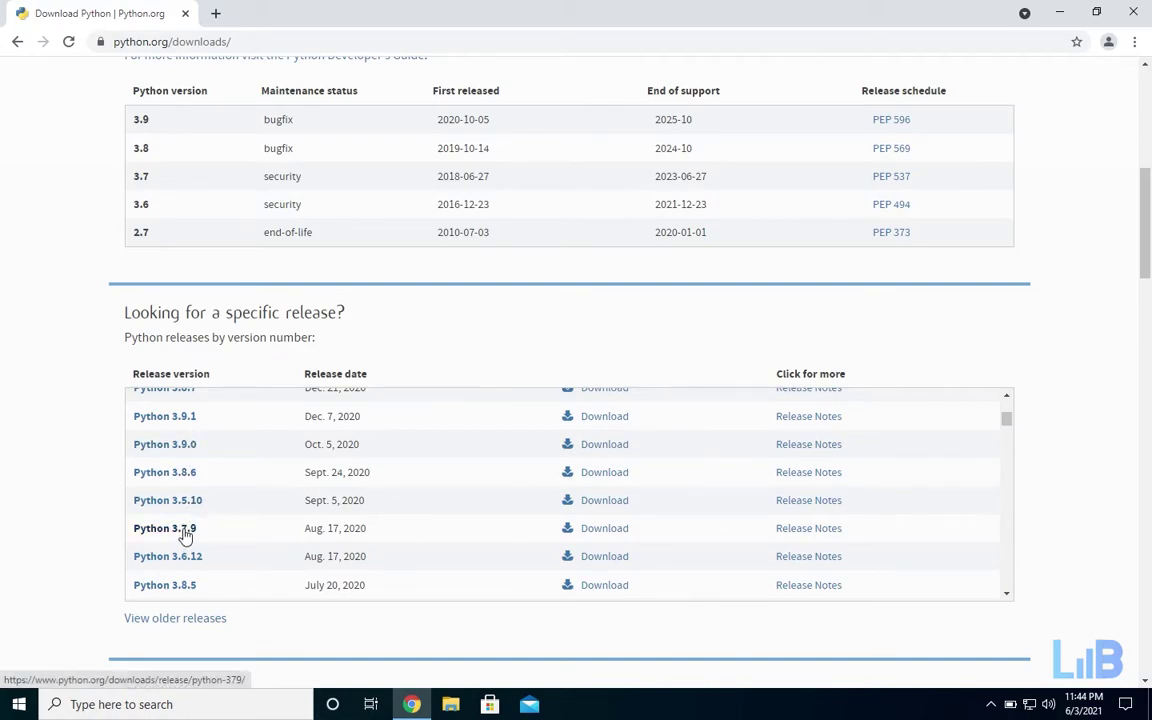
{"action": "scroll", "coordinate": [185, 537], "scroll_direction": "up", "scroll_amount": 8}
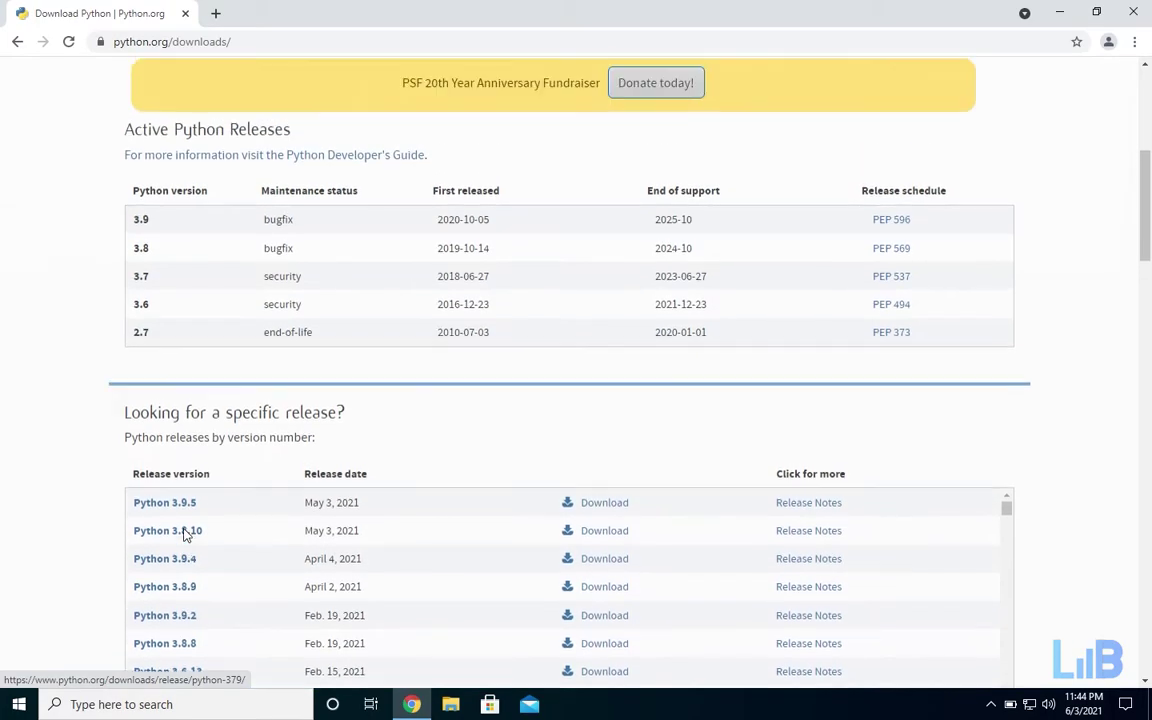
{"action": "scroll", "coordinate": [185, 537], "scroll_direction": "down", "scroll_amount": 1}
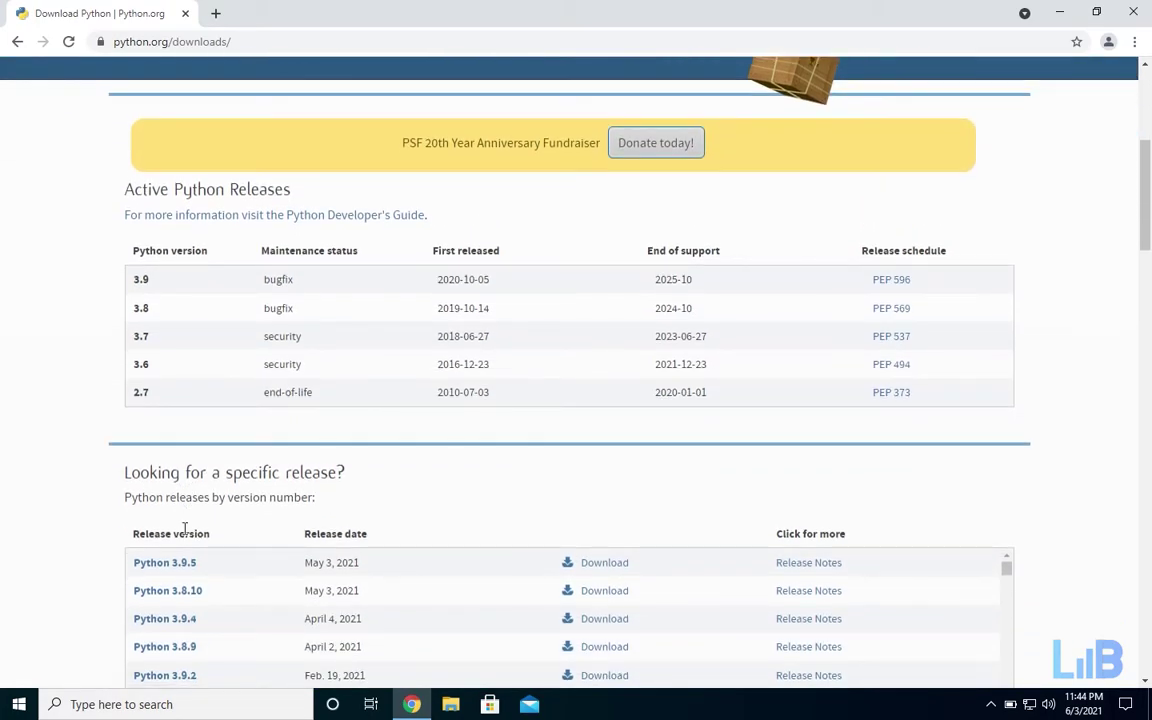
{"action": "scroll", "coordinate": [185, 530], "scroll_direction": "down", "scroll_amount": 2}
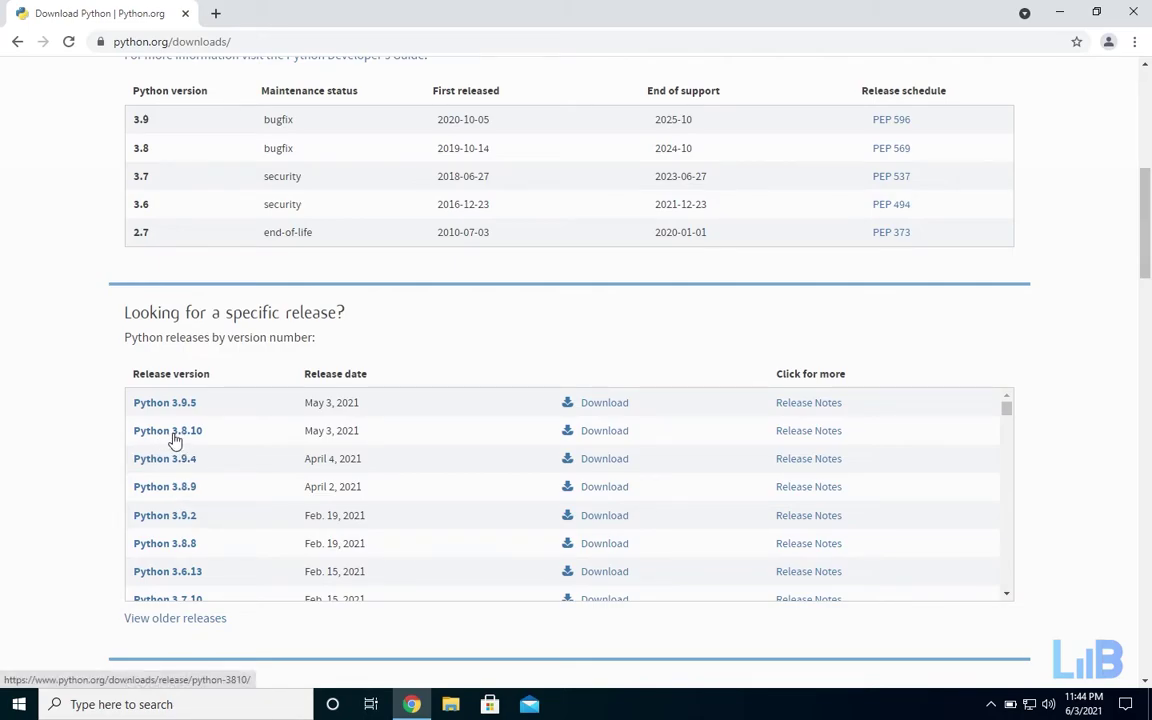
{"action": "left_click", "coordinate": [171, 437]}
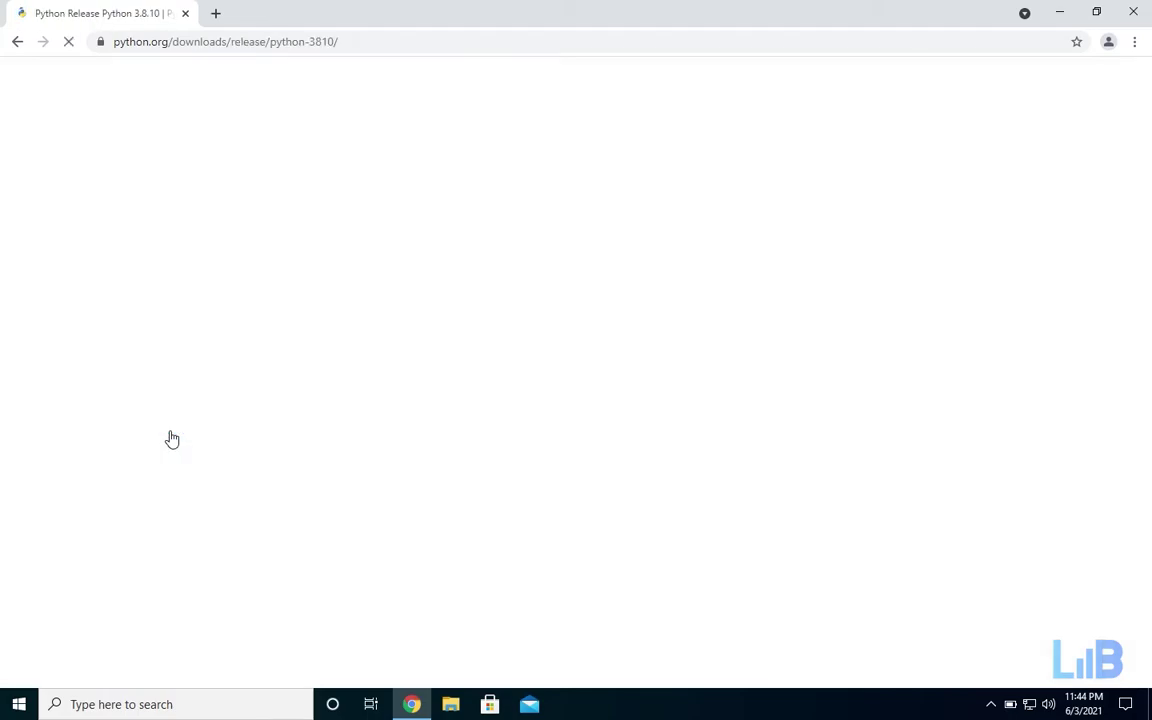
Download the Windows installer (64-bit) from the Files section of the Python 3.8.10 release page.
{"action": "scroll", "coordinate": [171, 437], "scroll_direction": "down", "scroll_amount": 3}
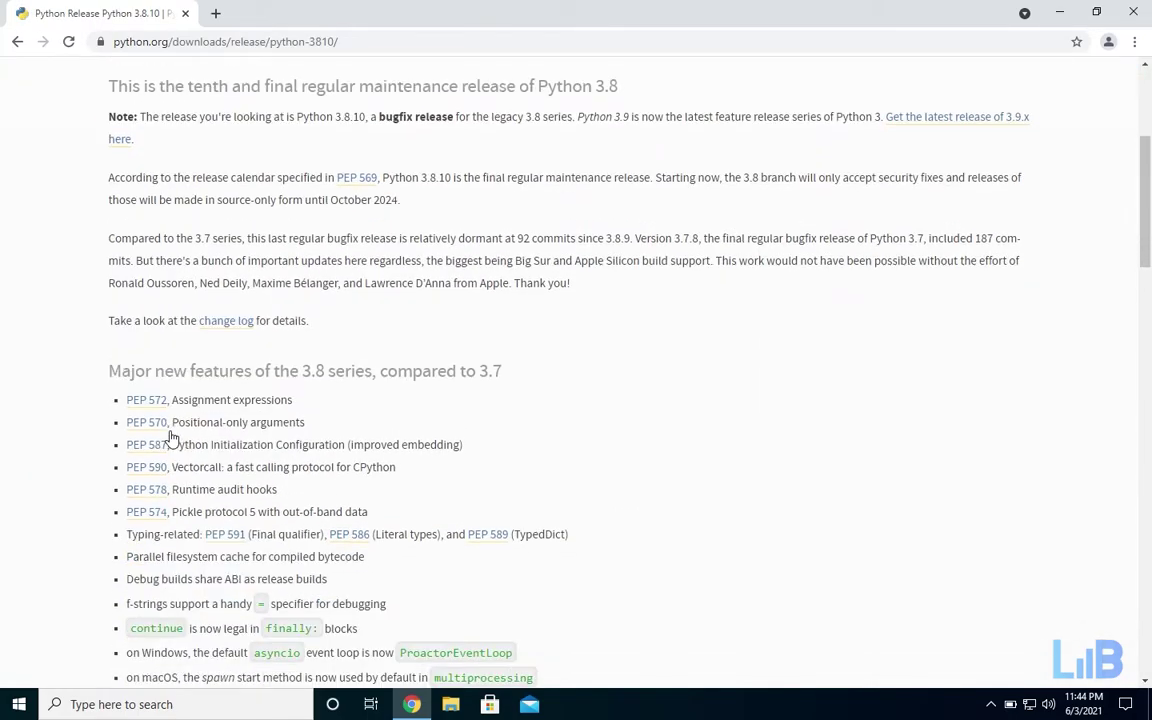
{"action": "scroll", "coordinate": [171, 437], "scroll_direction": "down", "scroll_amount": 6}
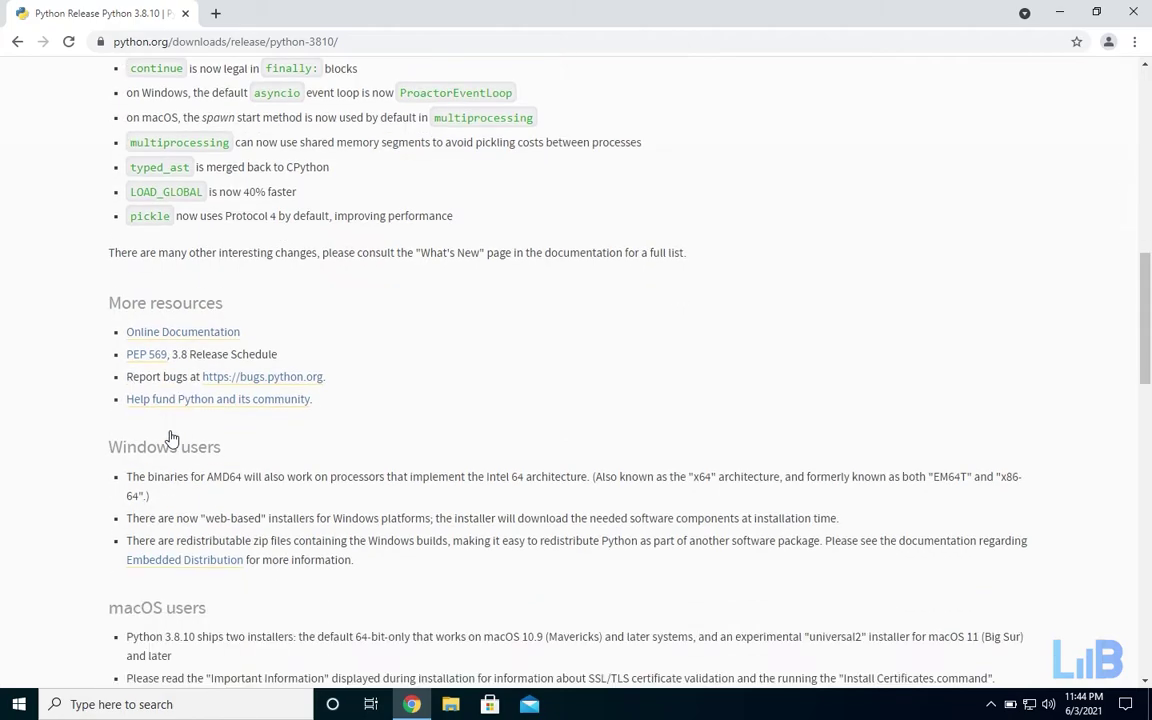
{"action": "scroll", "coordinate": [171, 437], "scroll_direction": "down", "scroll_amount": 10}
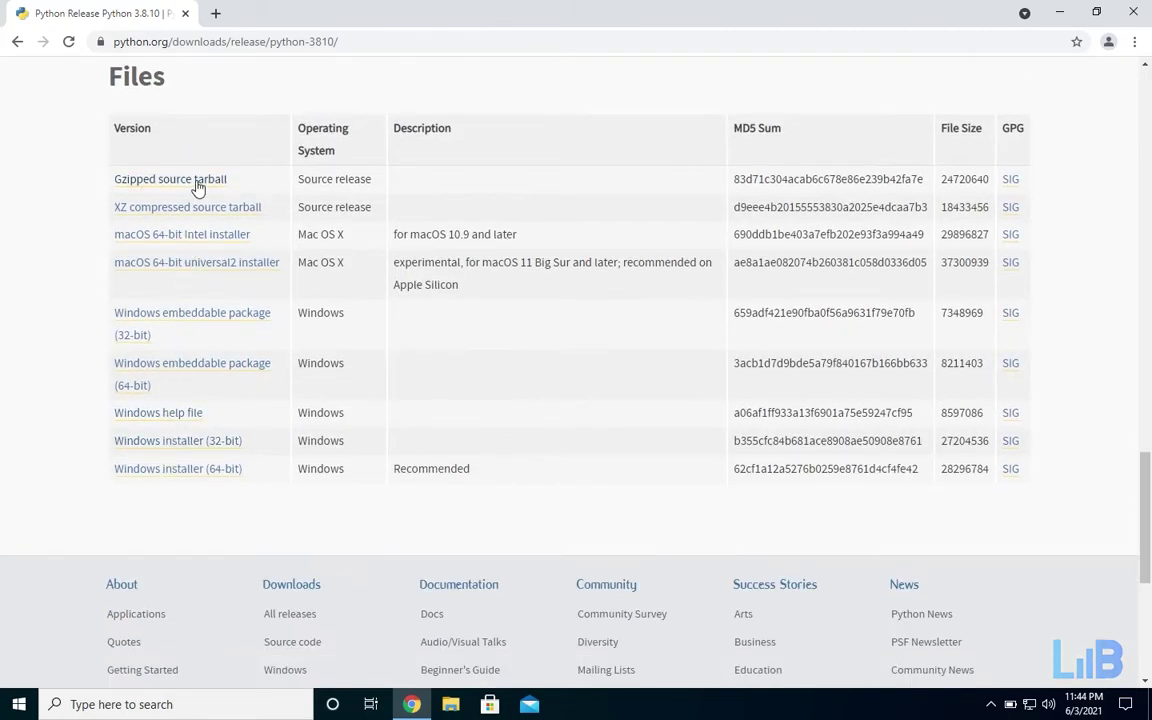
{"action": "left_click", "coordinate": [187, 474]}
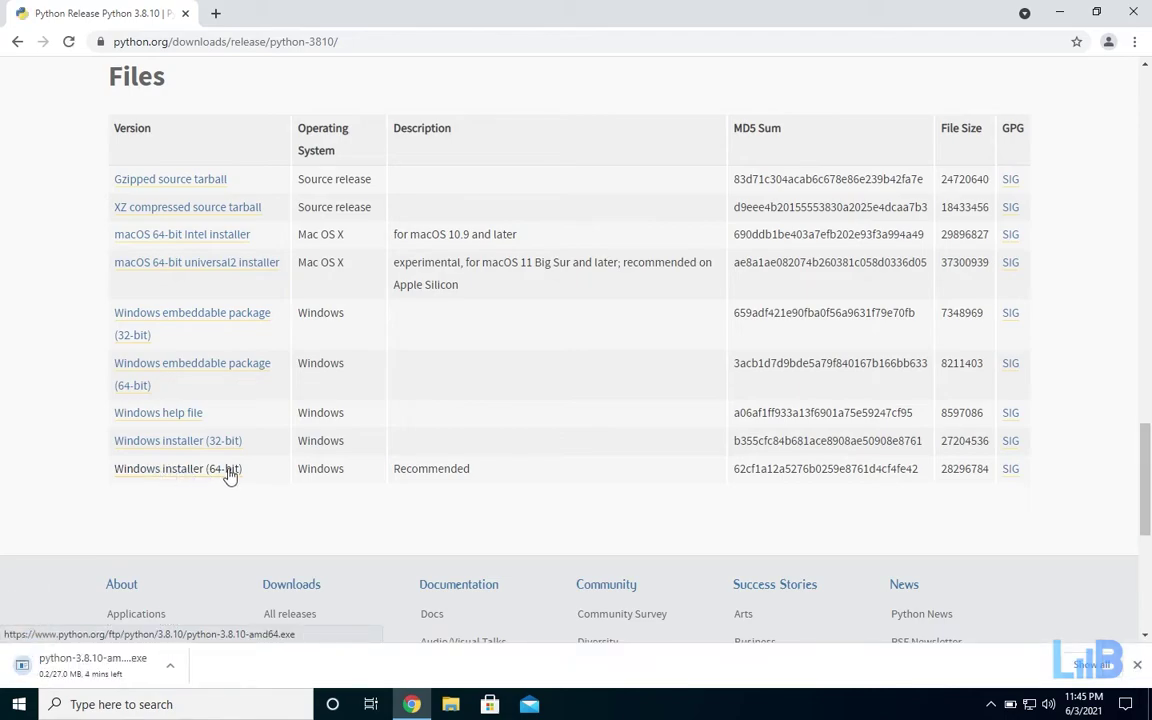
Pause the running installer download and dismiss the browser's download bar.
{"action": "left_click", "coordinate": [169, 668]}
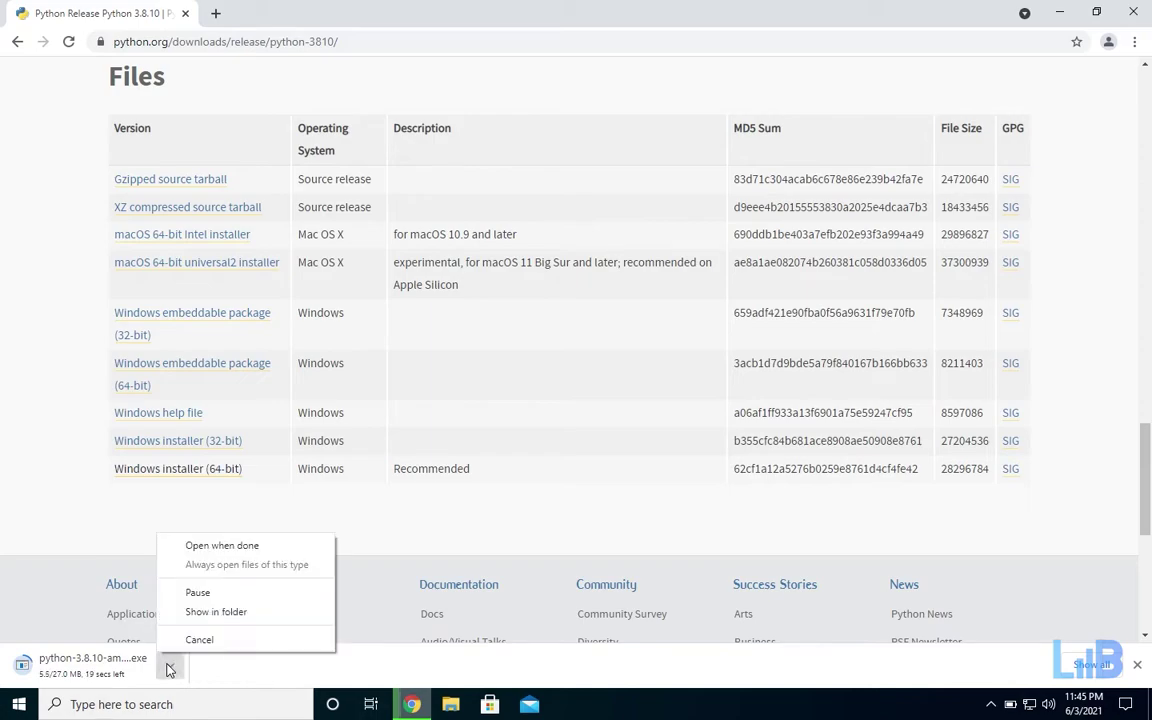
{"action": "left_click", "coordinate": [198, 593]}
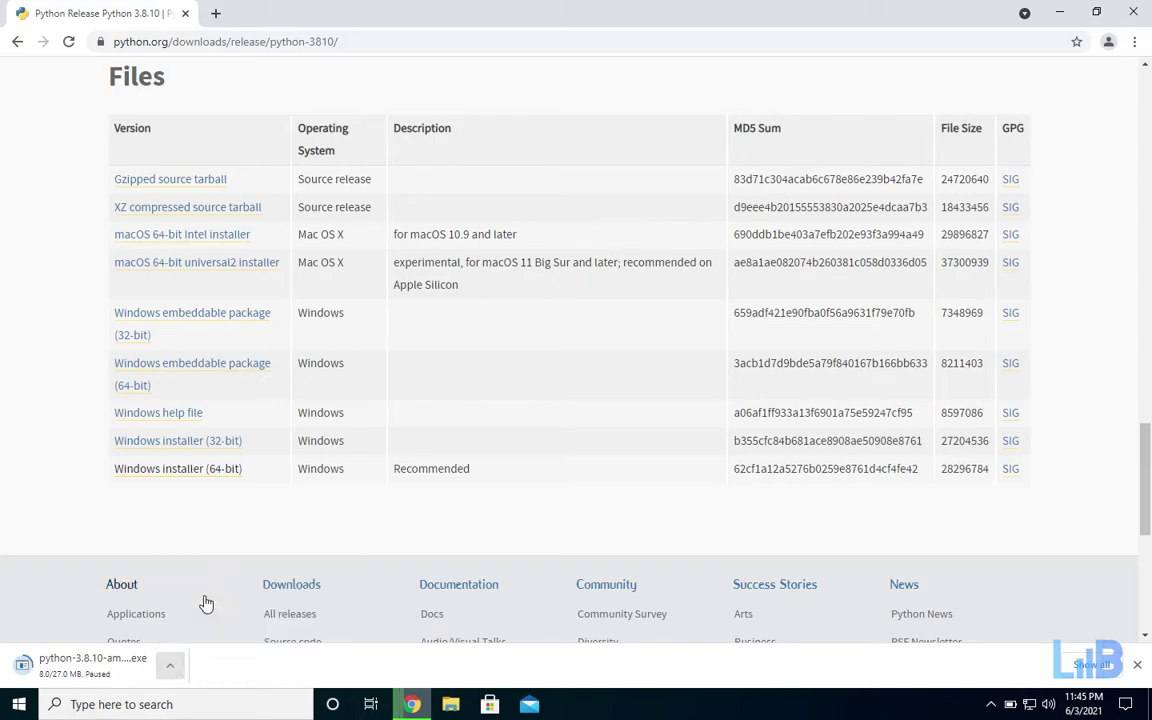
{"action": "left_click", "coordinate": [1137, 664]}
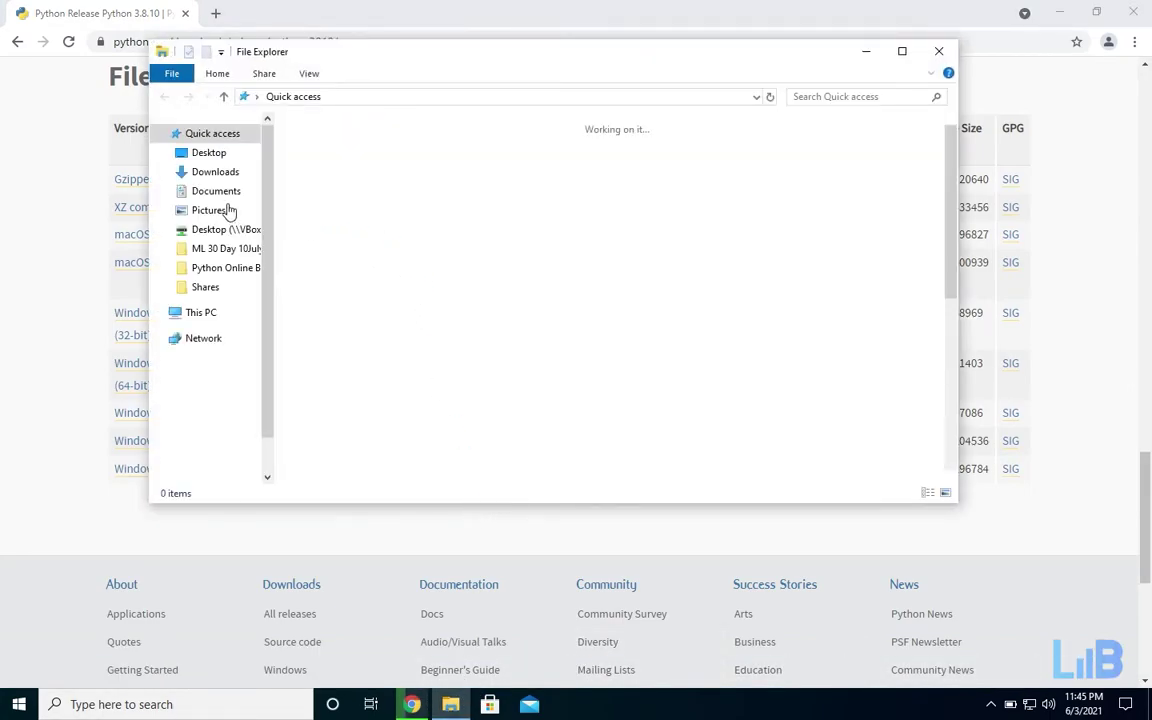
Launch the Python 3.8.10 installer from the Downloads folder in File Explorer and choose a customized installation with Python 3.8 added to PATH.
{"action": "left_click", "coordinate": [215, 175]}
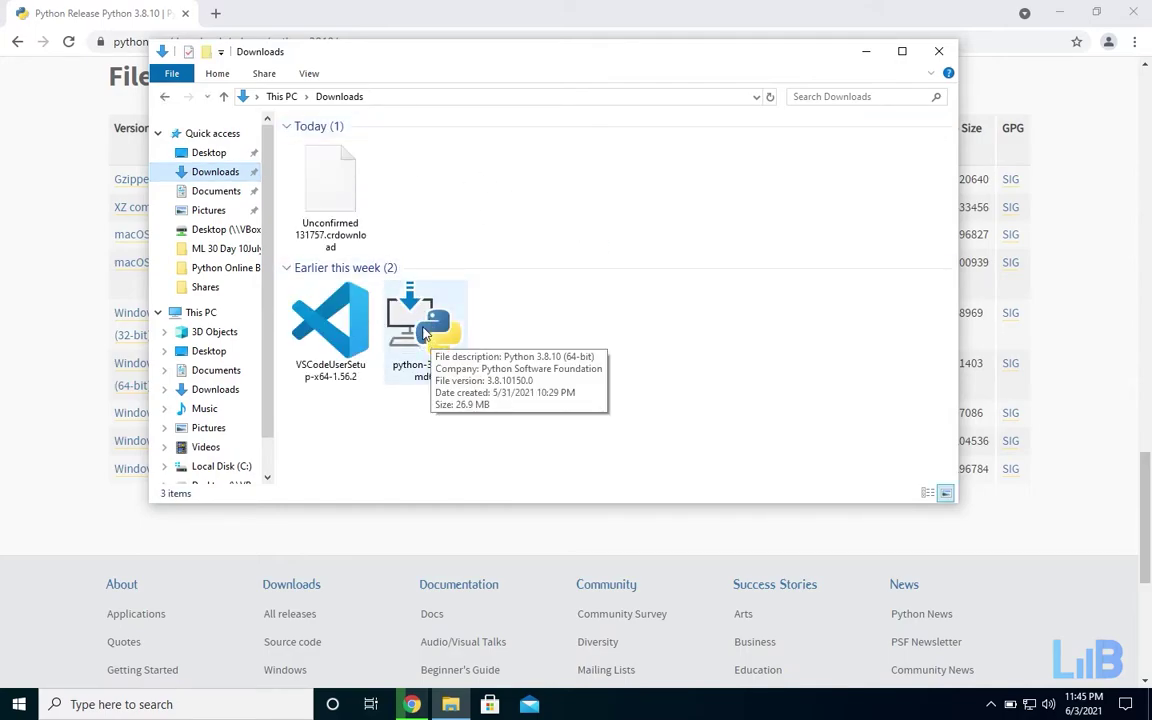
{"action": "double_click", "coordinate": [426, 336]}
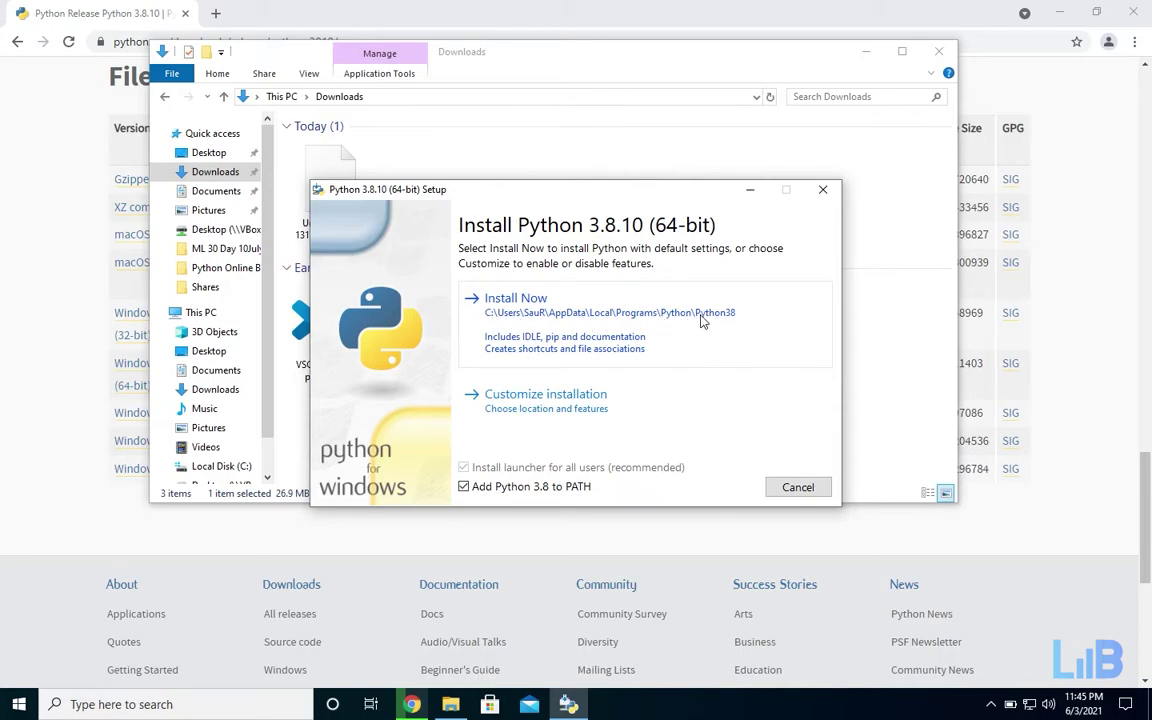
{"action": "left_click", "coordinate": [603, 404]}
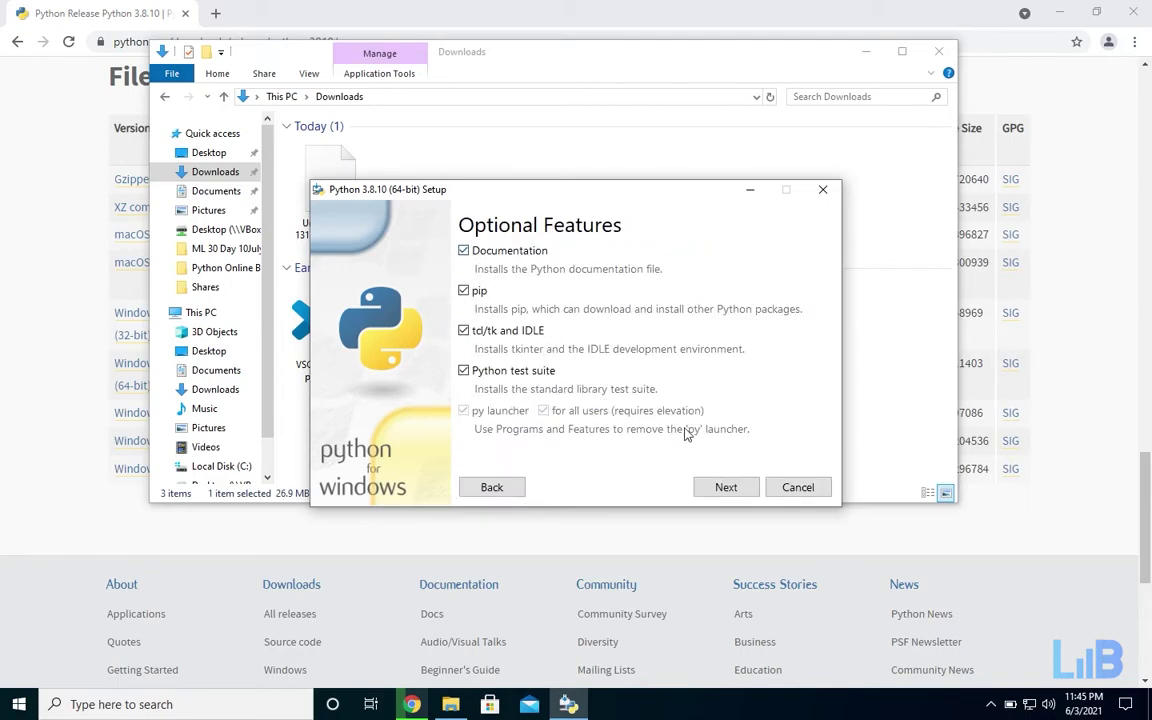
Keep the default optional features, install Python for all users in C:\Program Files\Python38, and allow the installer to make changes to the device.
{"action": "left_click", "coordinate": [722, 485]}
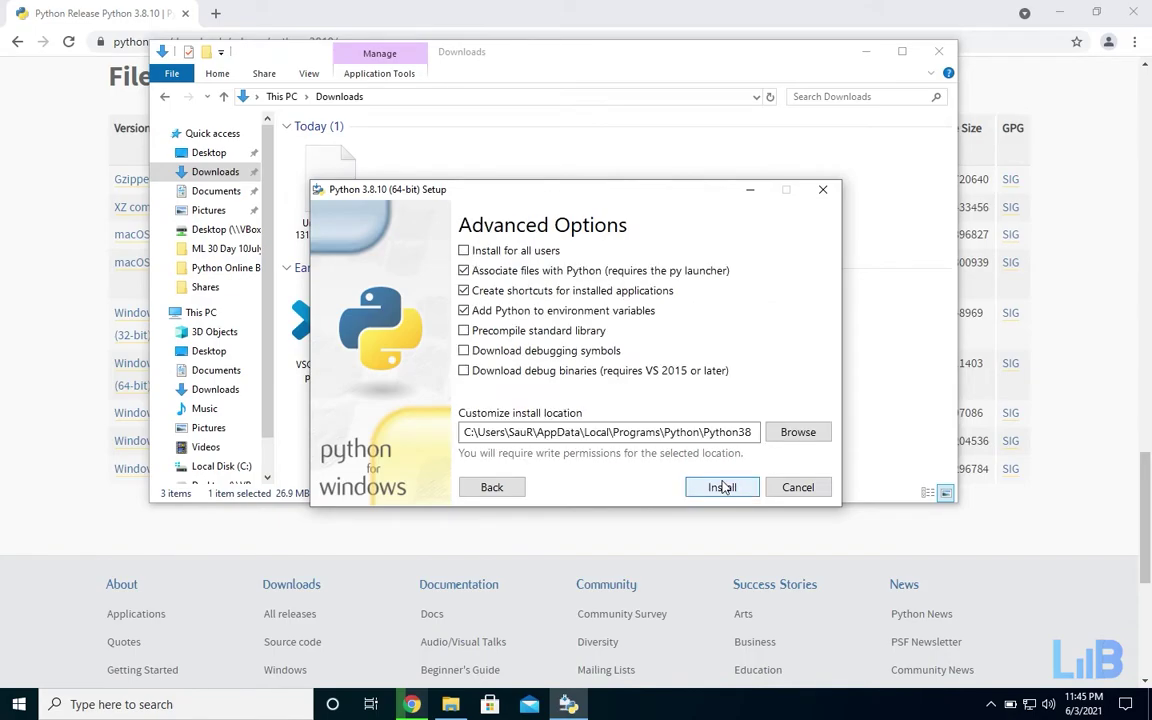
{"action": "left_click", "coordinate": [465, 252]}
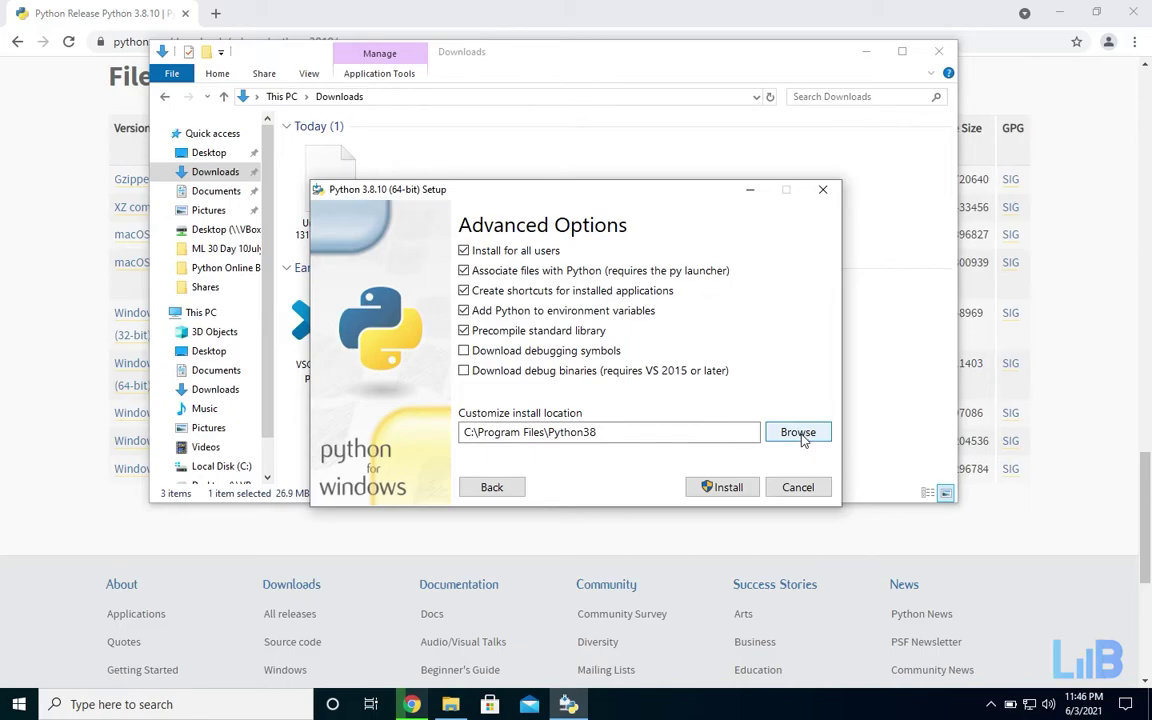
{"action": "left_click", "coordinate": [737, 491]}
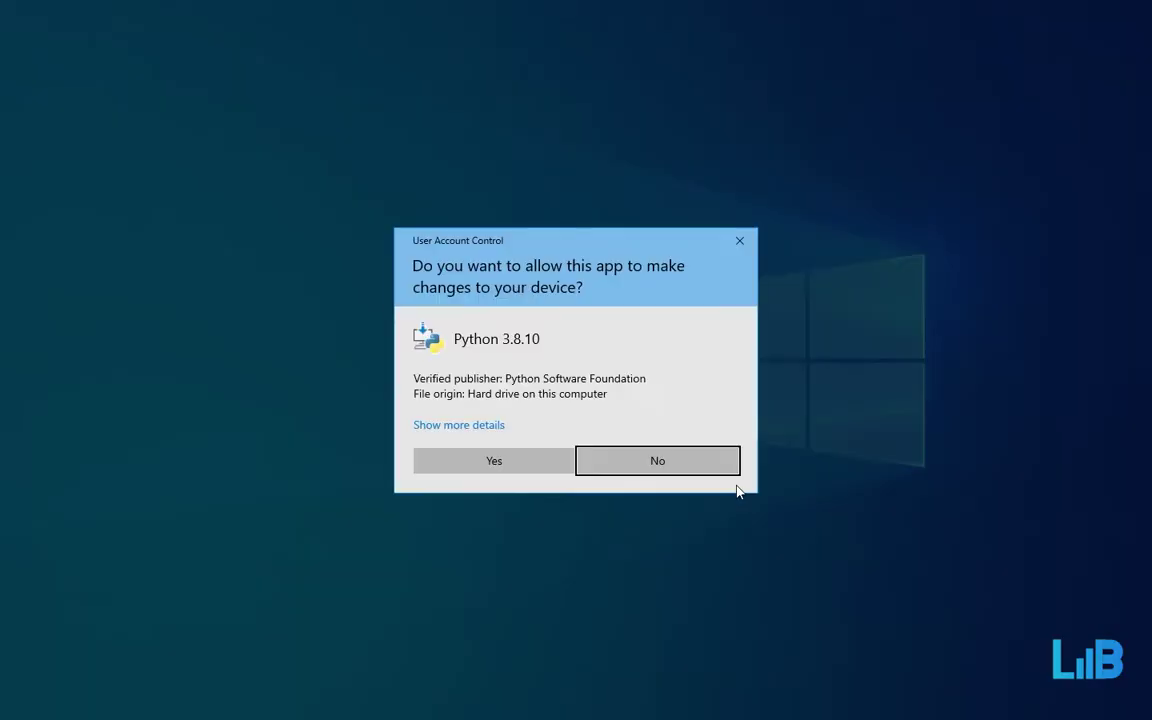
{"action": "left_click", "coordinate": [491, 461]}
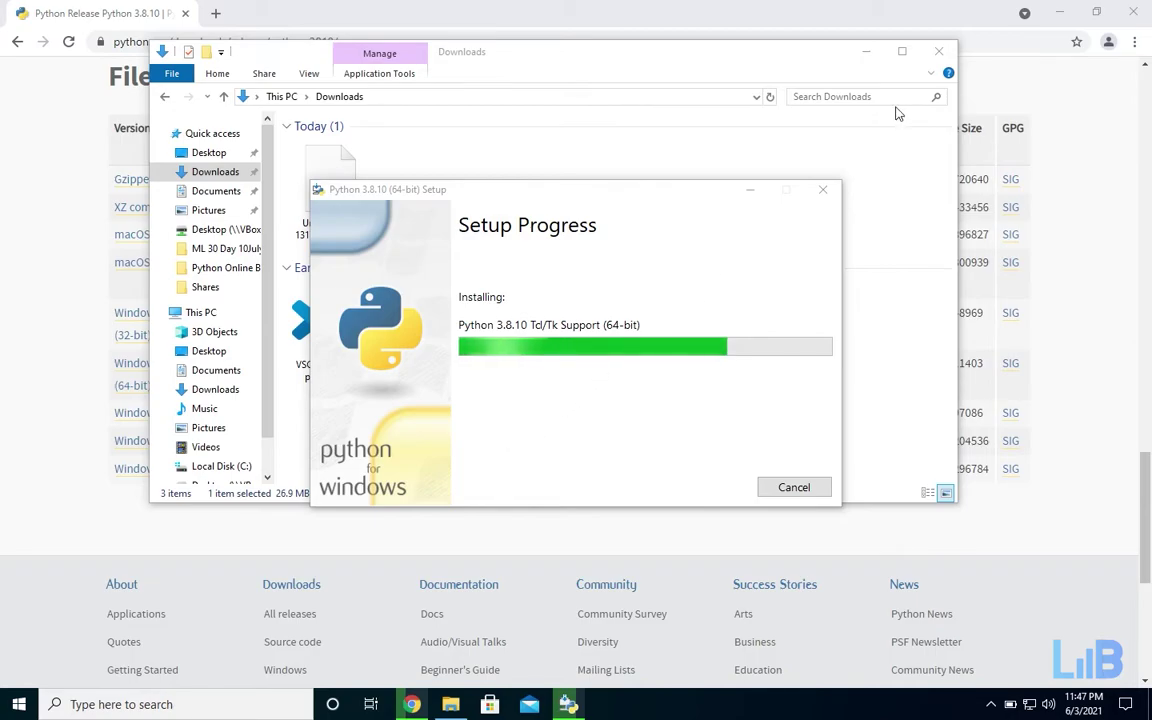
Close File Explorer and exit Chrome despite the download in progress while the setup runs.
{"action": "left_click", "coordinate": [938, 51]}
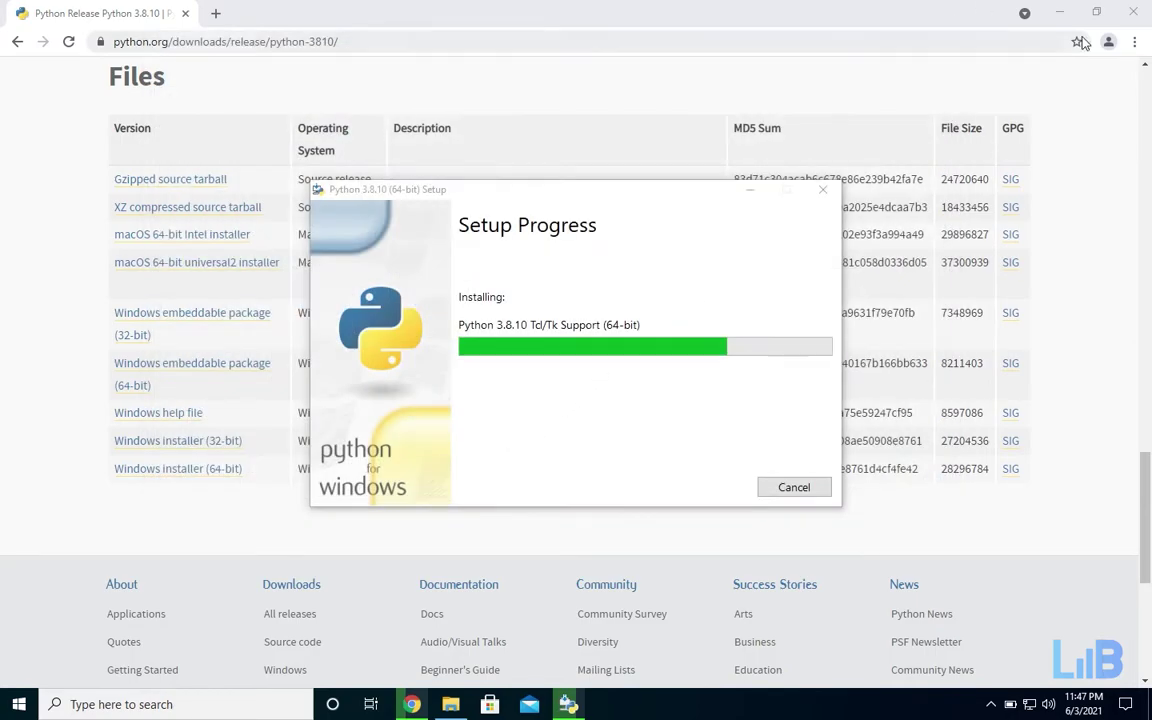
{"action": "left_click", "coordinate": [1134, 13]}
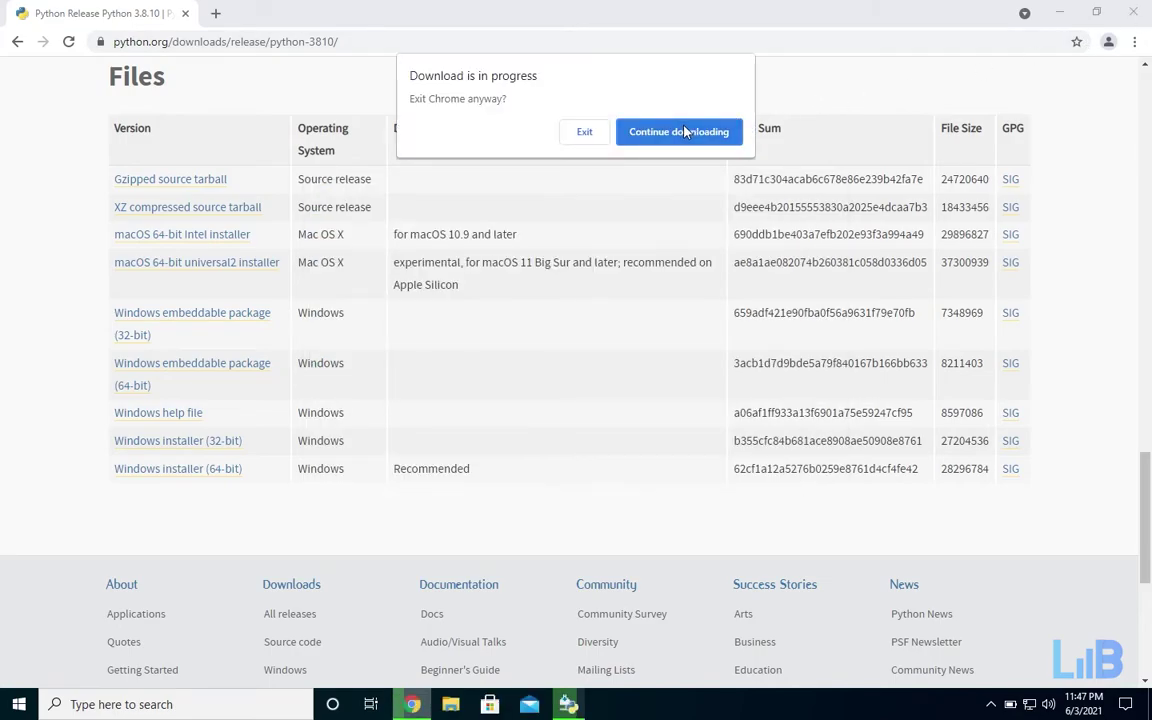
{"action": "left_click", "coordinate": [583, 133]}
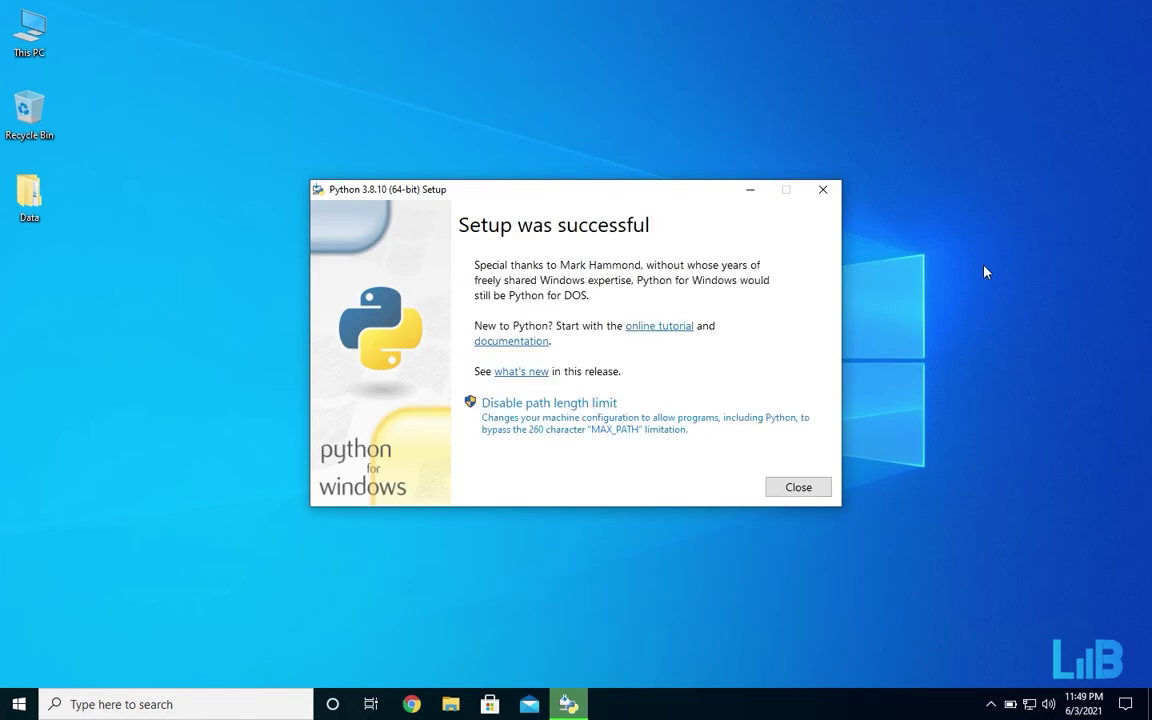
Close the finished Python setup, then search Windows for python and open Python 3.8 (64-bit).
{"action": "left_click", "coordinate": [799, 487]}
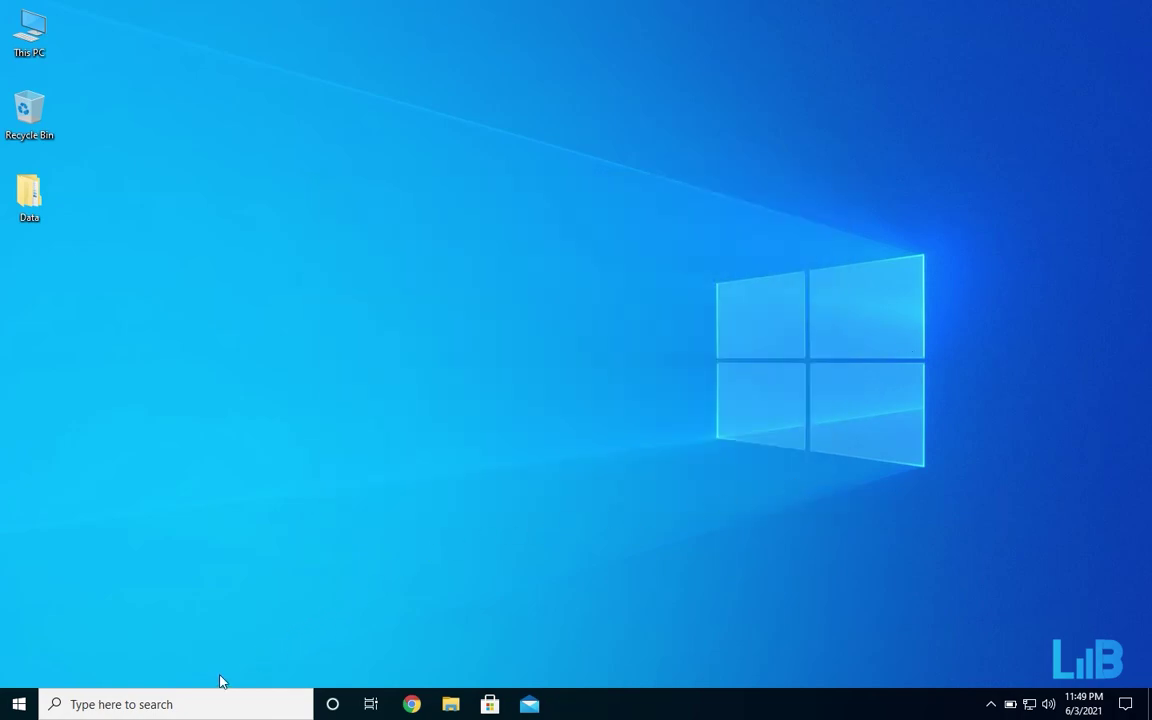
{"action": "left_click", "coordinate": [180, 702]}
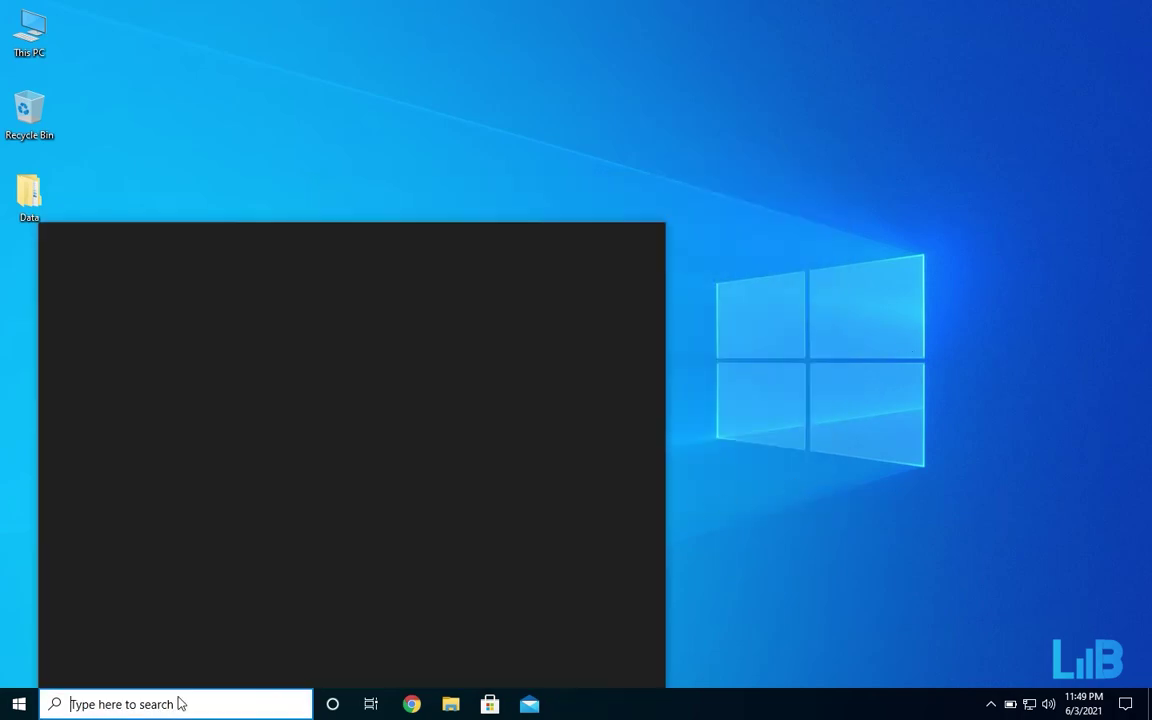
{"action": "type", "text": "python"}
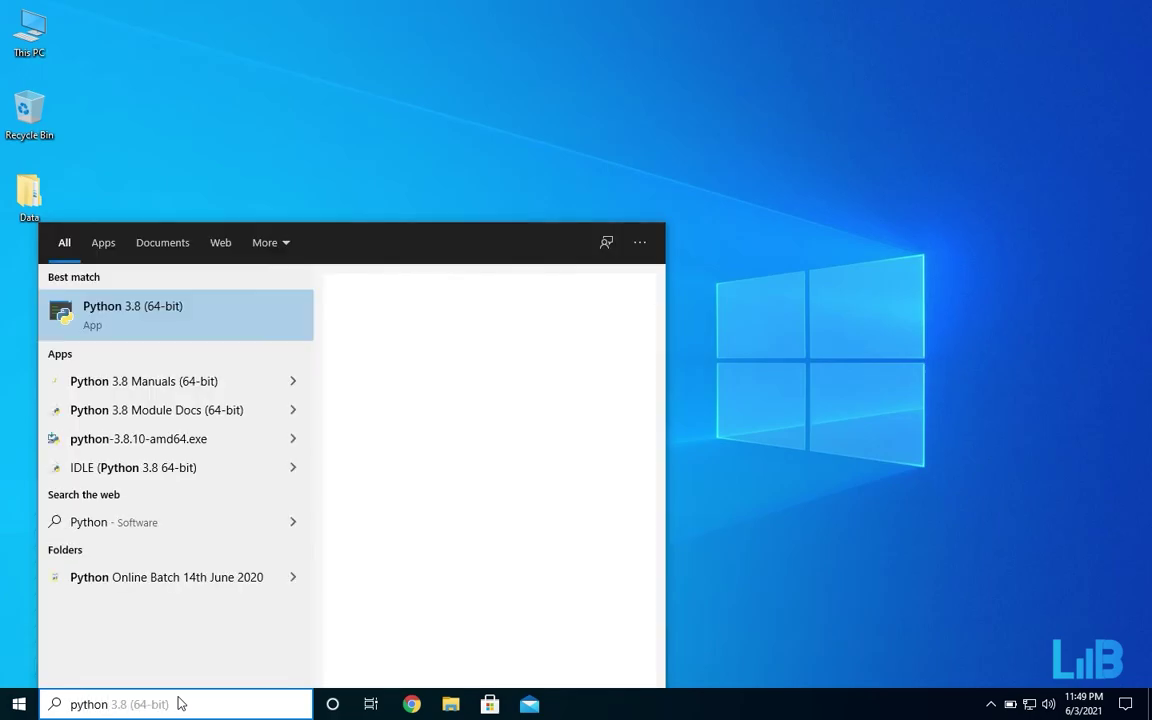
{"action": "left_click", "coordinate": [157, 307]}
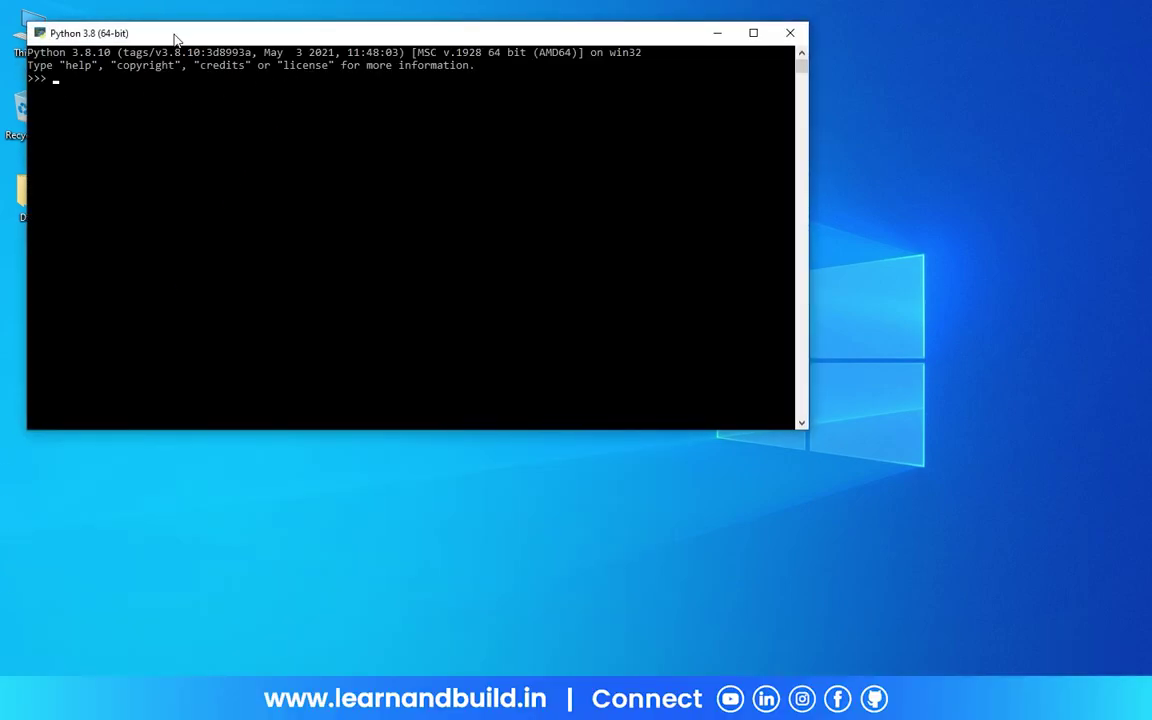
Move the Python console away from the desktop icons and run print('Hello LnB') in it.
{"action": "left_click_drag", "start_coordinate": [175, 38], "coordinate": [285, 40]}
{"action": "type", "text": "print()"}
{"action": "key", "text": "Left"}
{"action": "type", "text": "''"}
{"action": "key", "text": "Left"}
{"action": "type", "text": "Hell"}
{"action": "type", "text": "o LnB"}
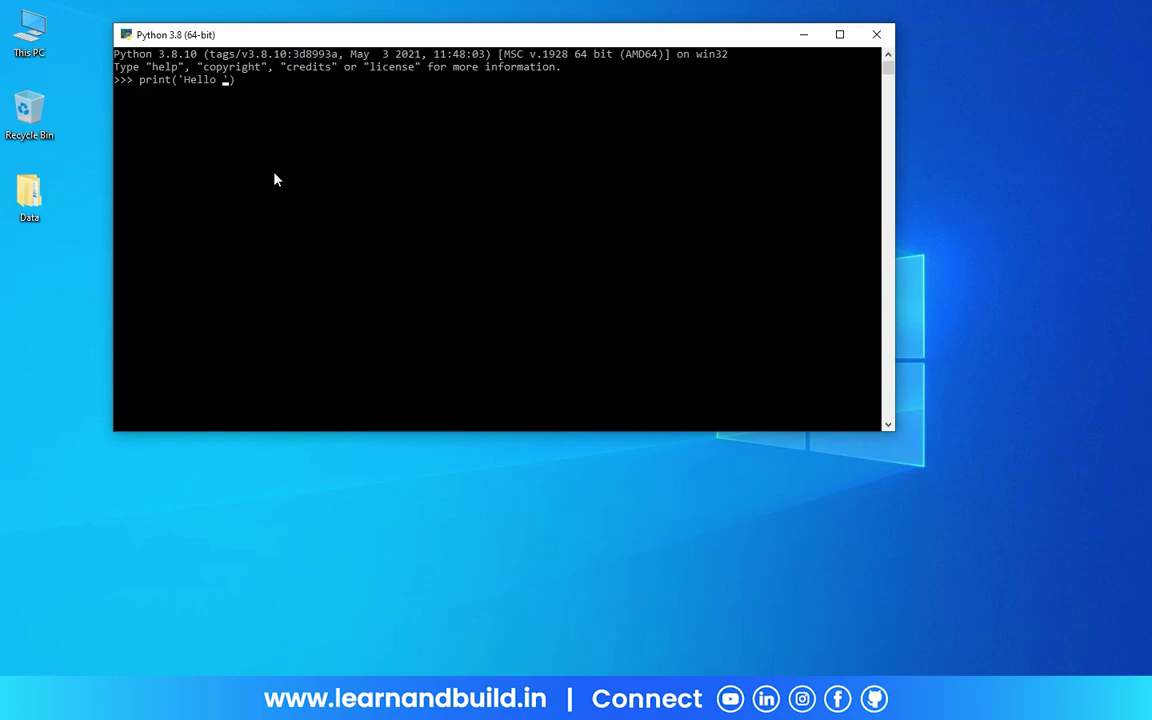
{"action": "key", "text": "Return"}
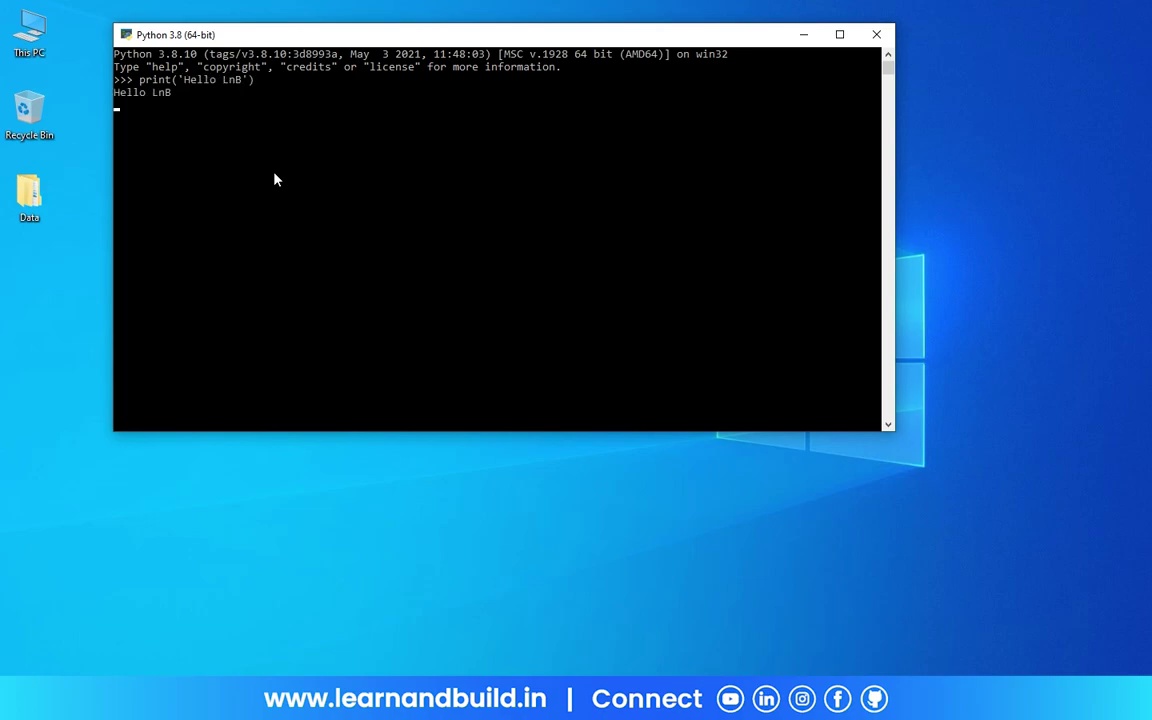